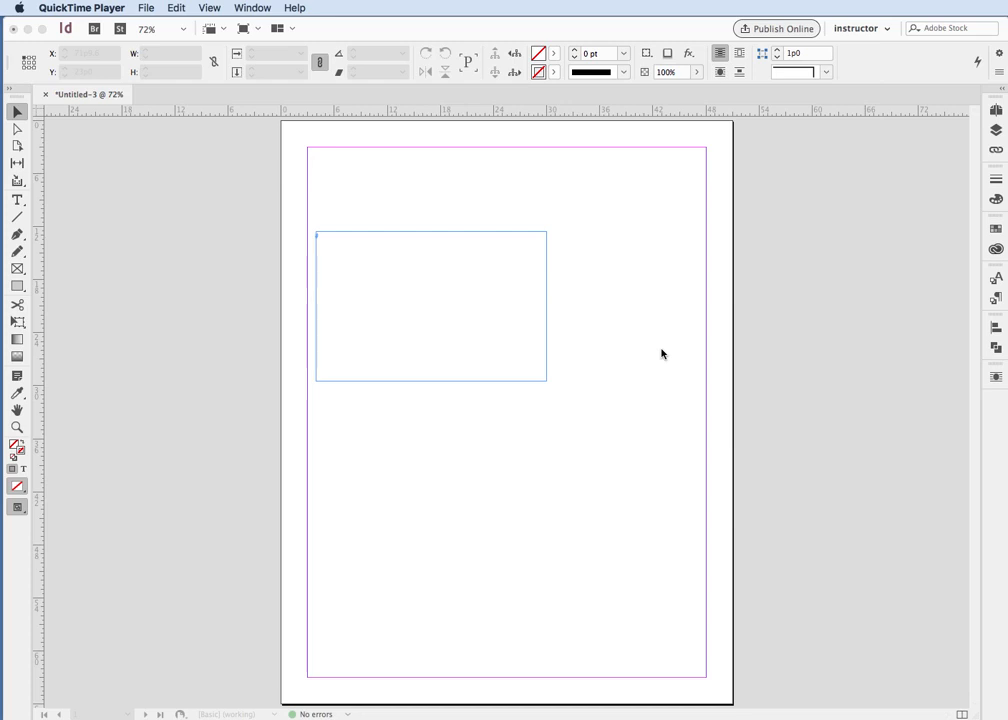
Step: Switch to InDesign and set the interface color theme to the darkest option in the preferences
left_click(560, 160)
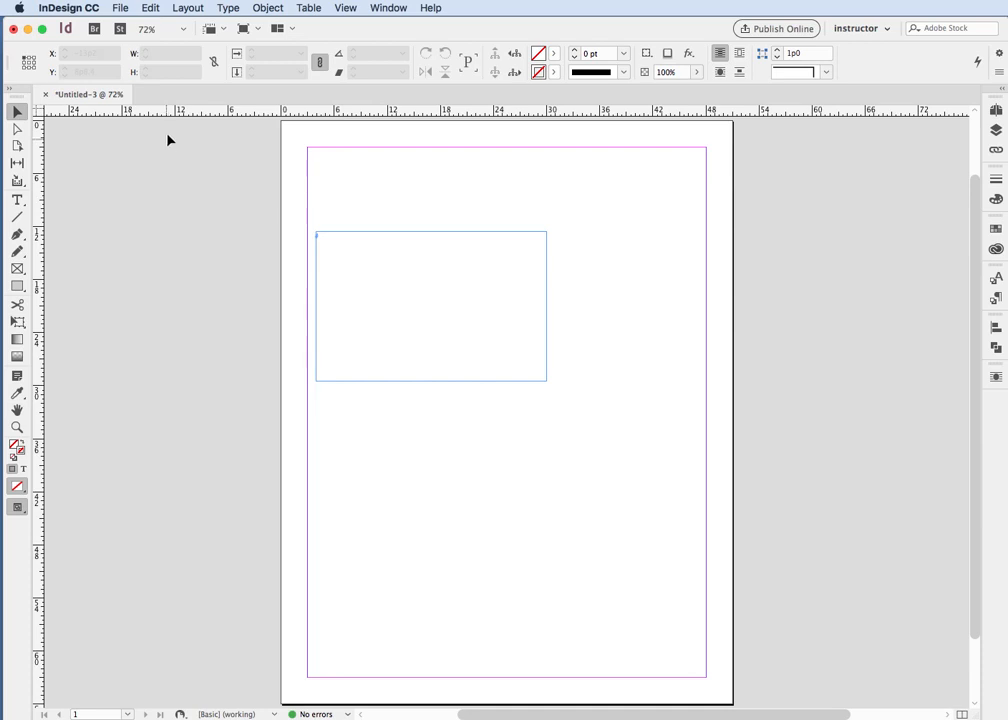
left_click(64, 9)
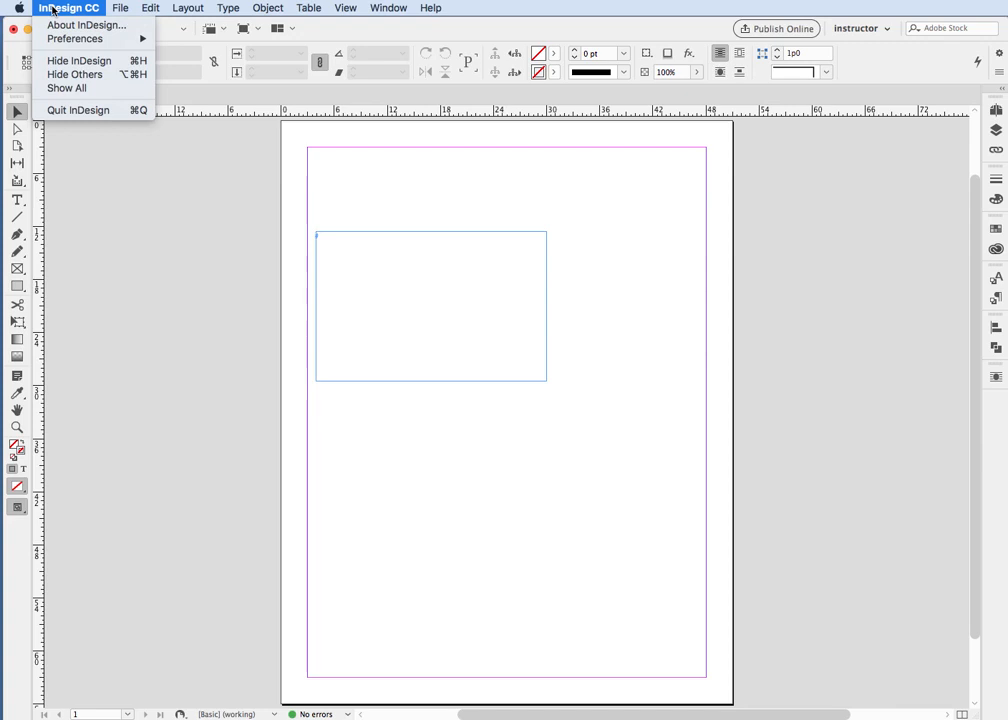
mouse_move(75, 44)
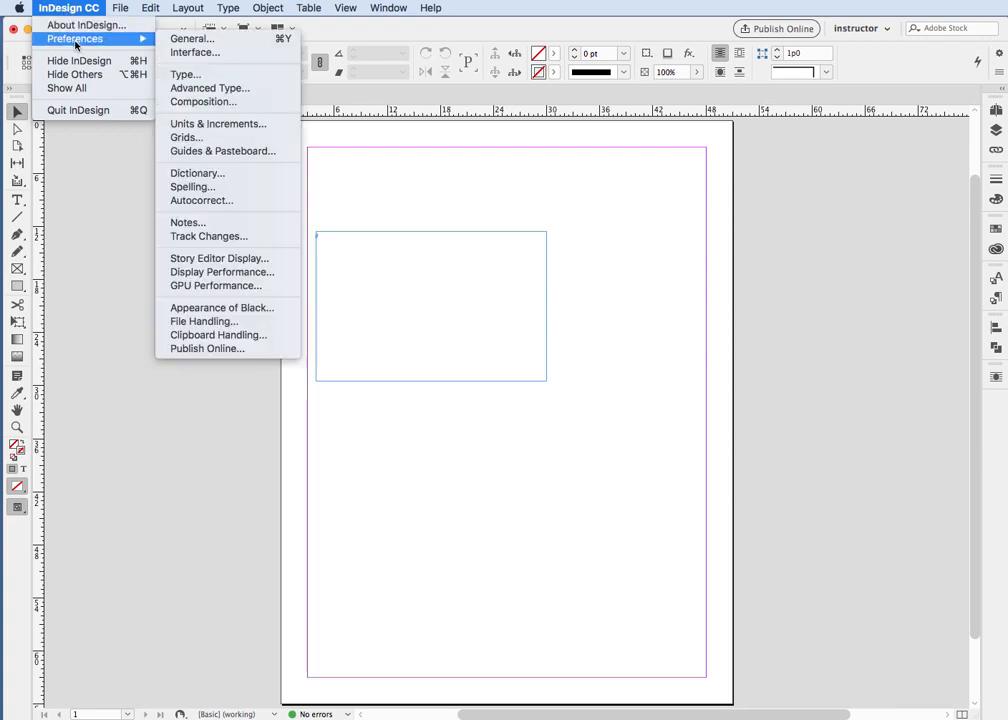
left_click(184, 52)
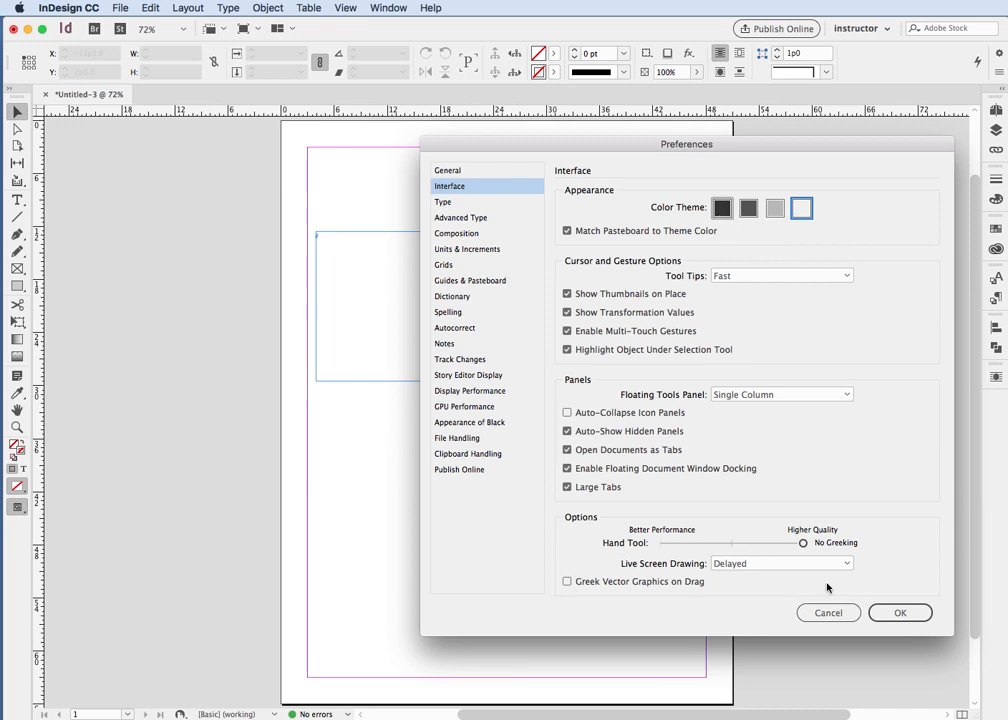
left_click(888, 614)
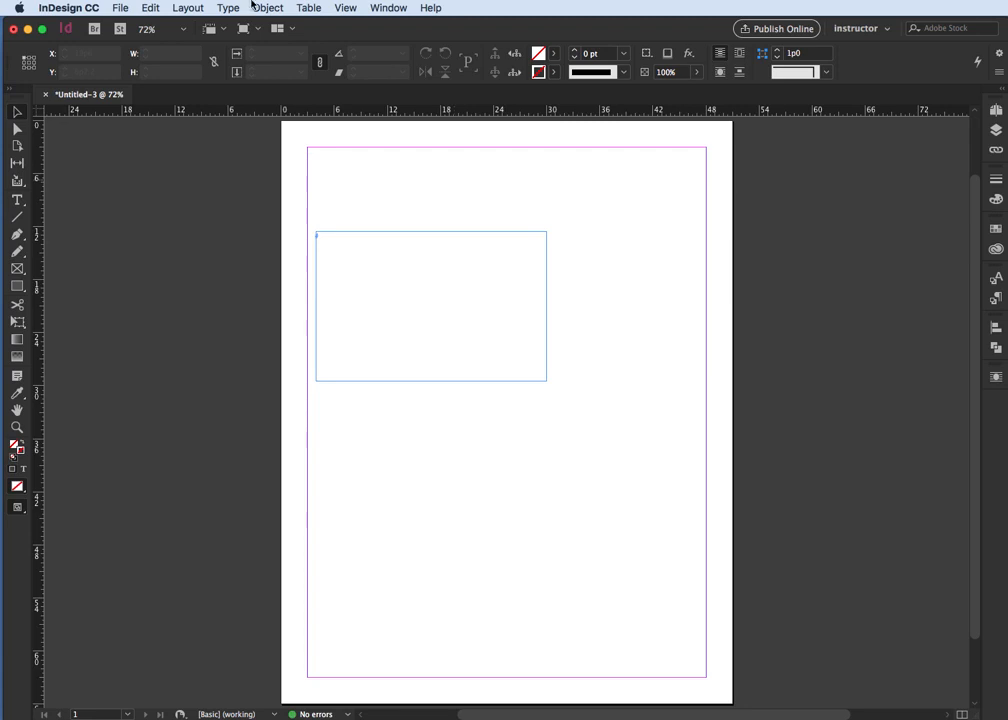
left_click(69, 12)
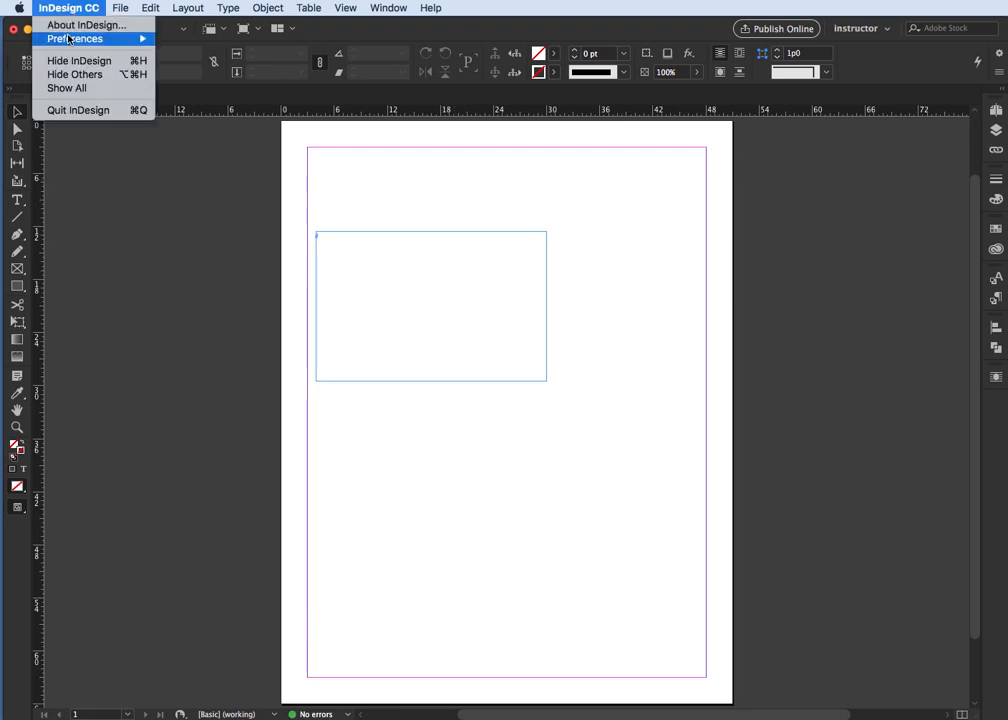
mouse_move(69, 39)
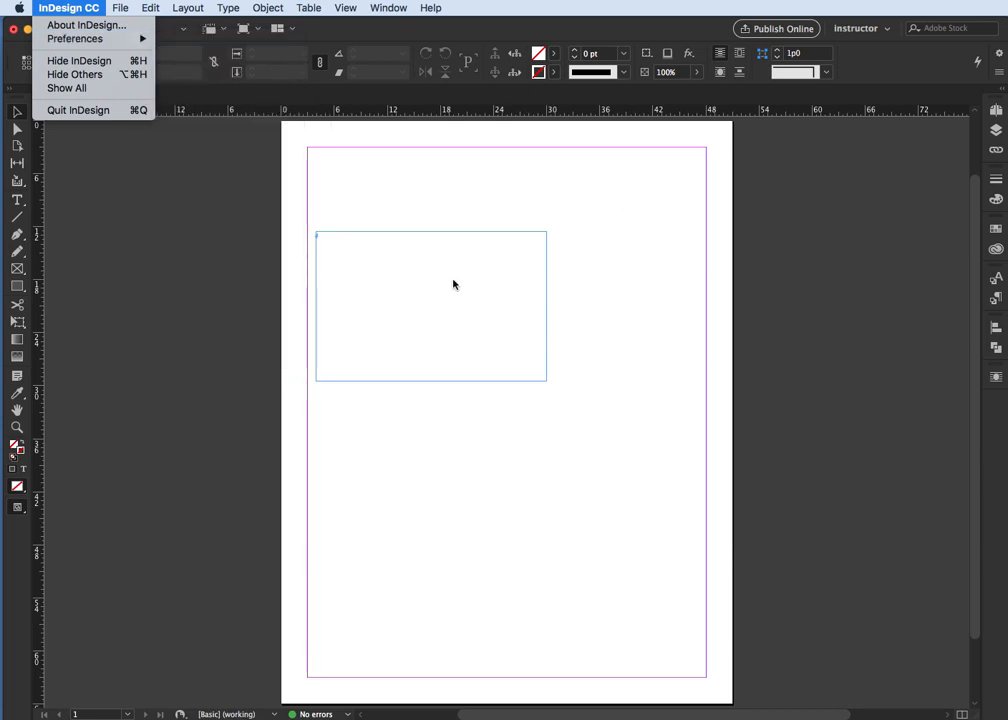
left_click(210, 236)
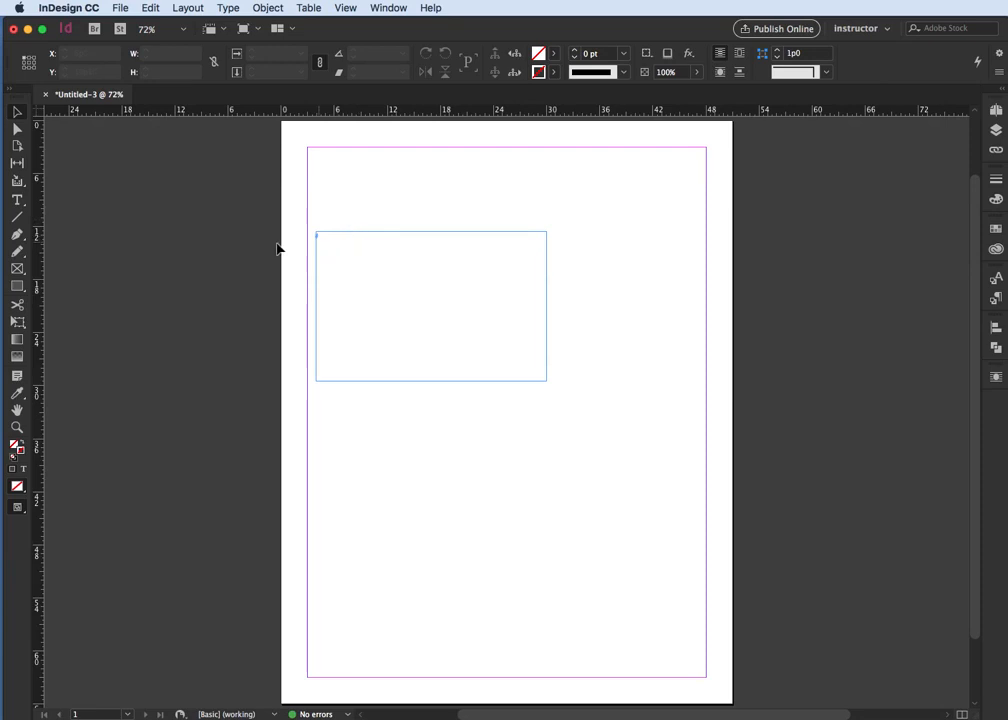
Step: Draw a rectangular placeholder frame about 19p1 wide and 7p2 high above the existing text frame
left_click(18, 270)
left_click_drag(328, 157, 499, 219)
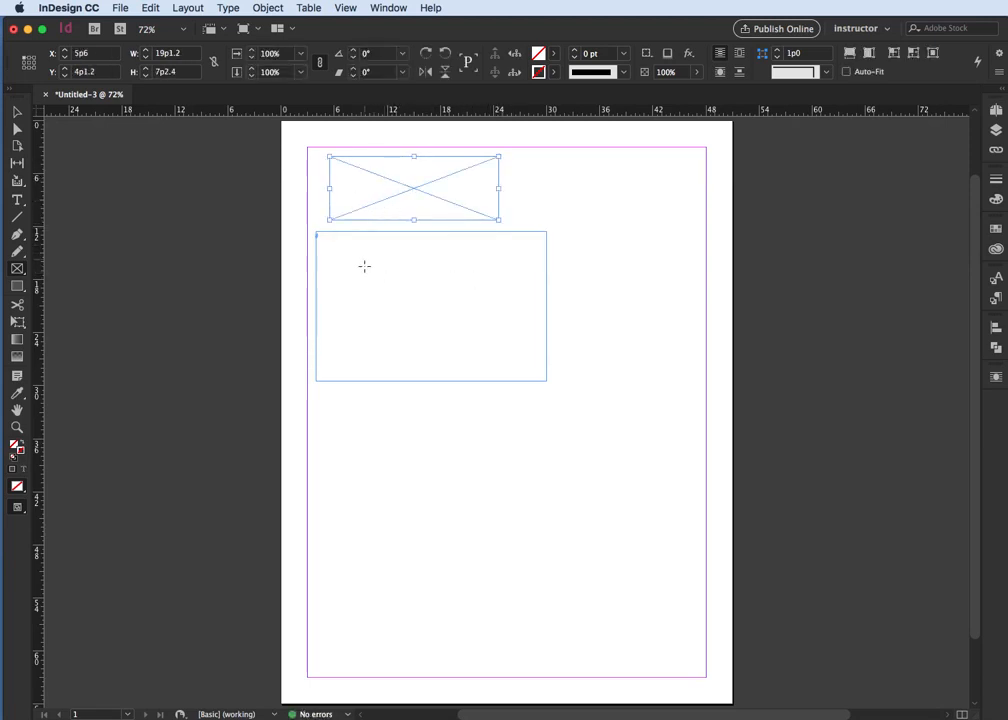
left_click(17, 112)
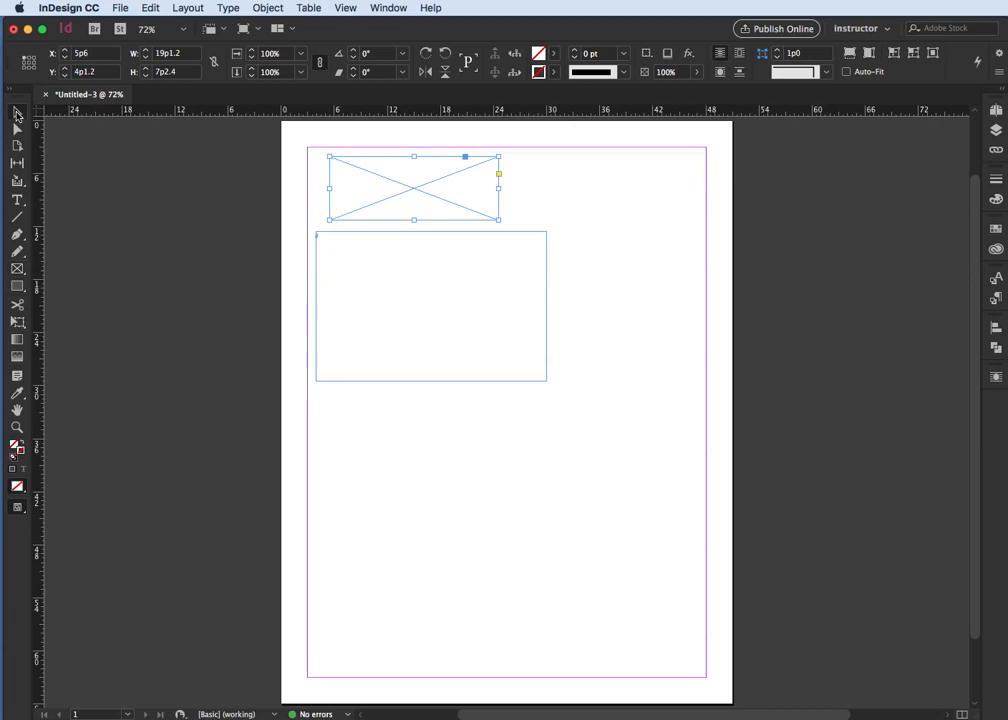
Step: Enter a short sentence naming the instructor in the empty text frame
left_click(355, 261)
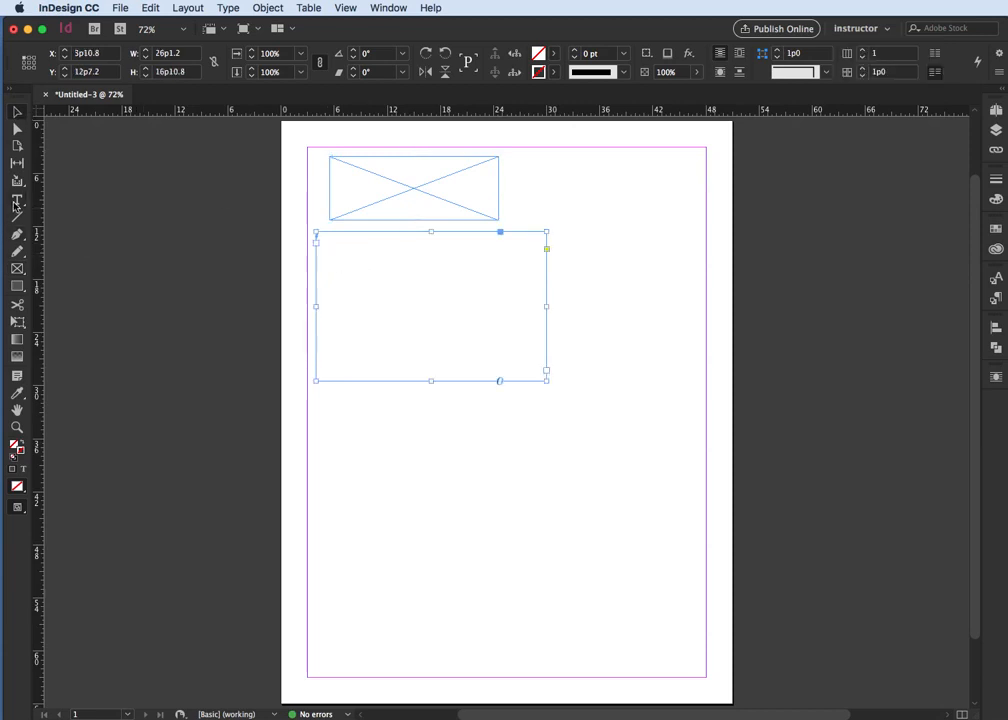
key("t")
left_click(318, 243)
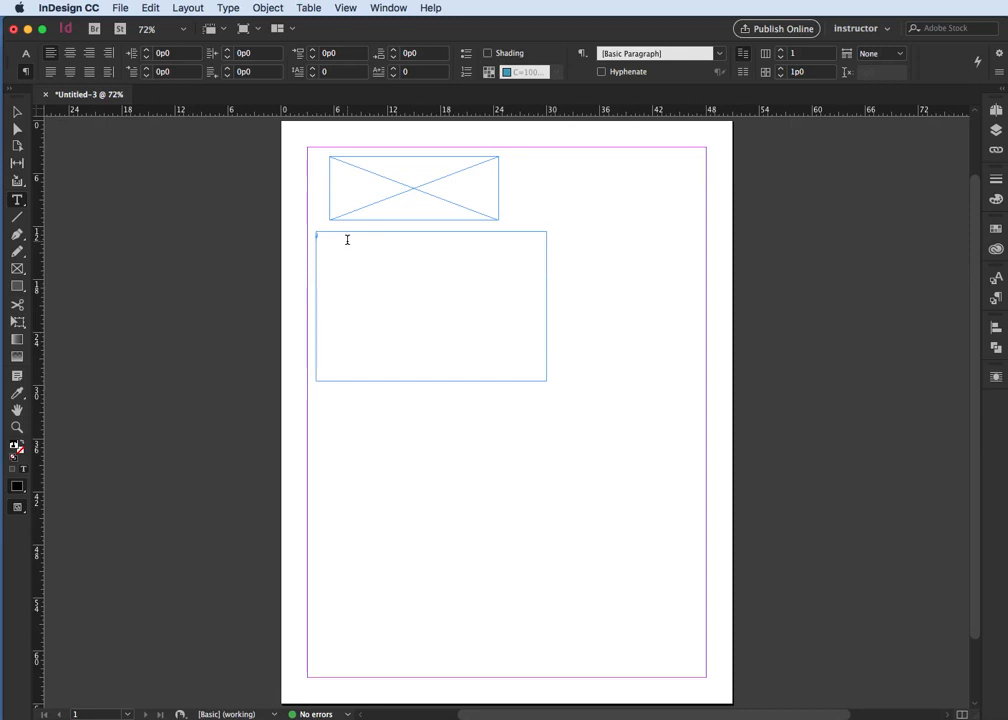
type("Mr. Duran is the instructor")
Step: Fill the placeholder frame with the magenta swatch C=0 M=100 Y=0 K=0 and leave its stroke at None
left_click(16, 113)
left_click(355, 173)
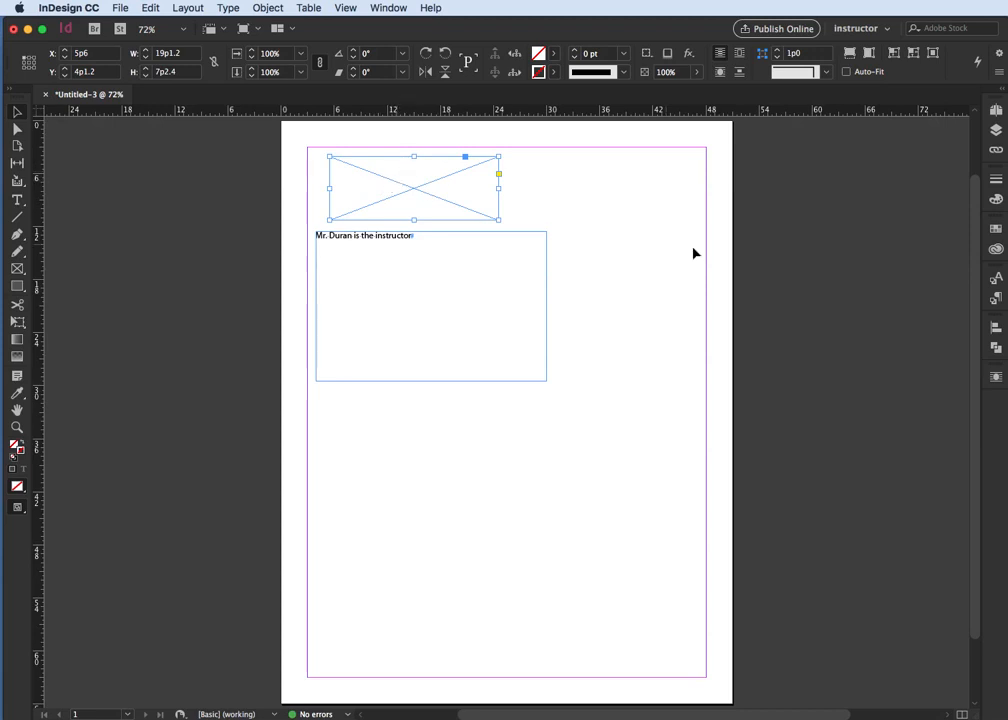
left_click(997, 230)
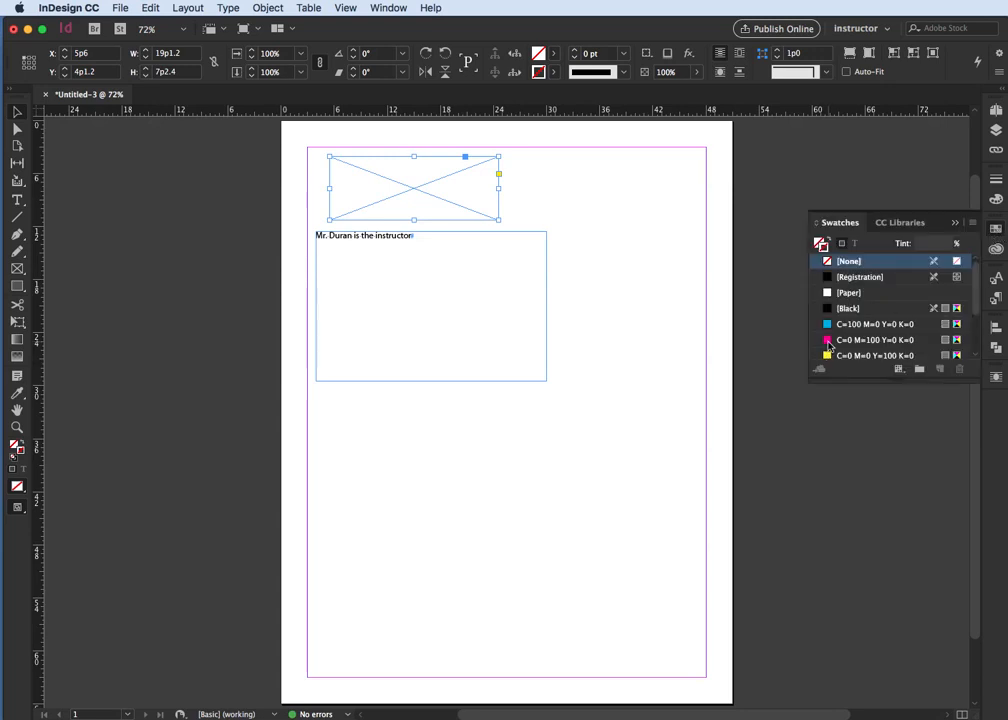
left_click(829, 340)
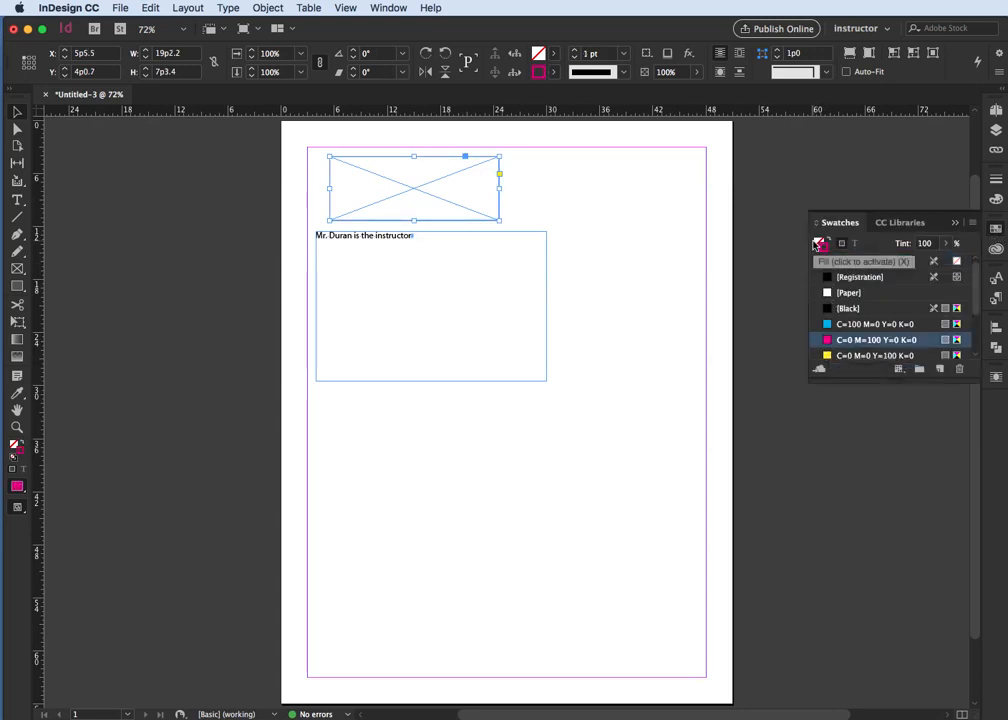
left_click(828, 261)
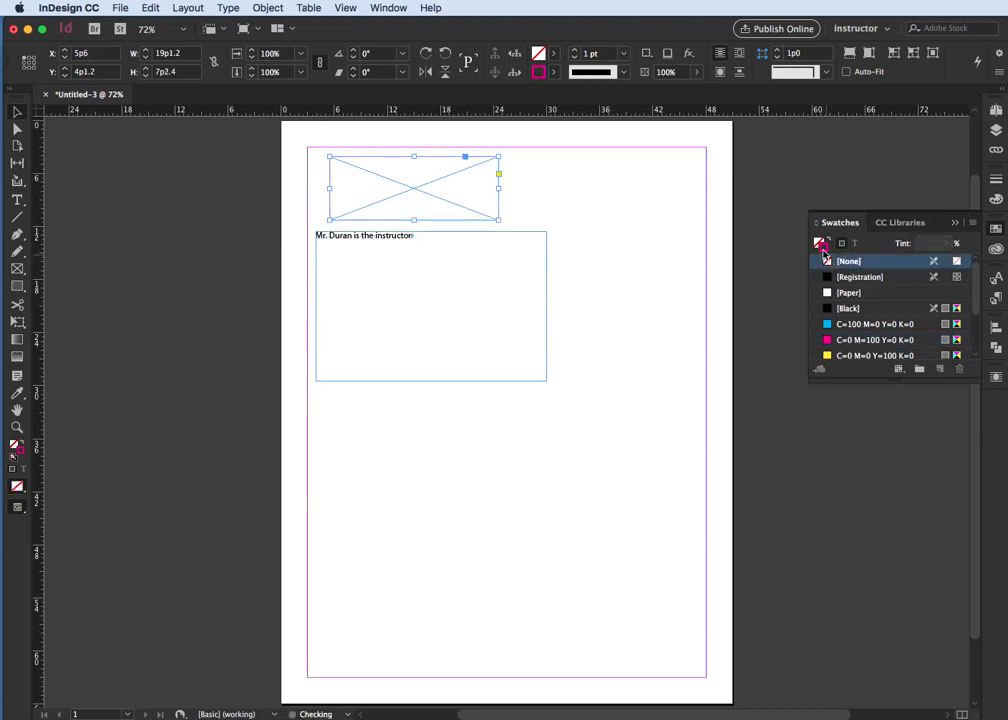
left_click(820, 245)
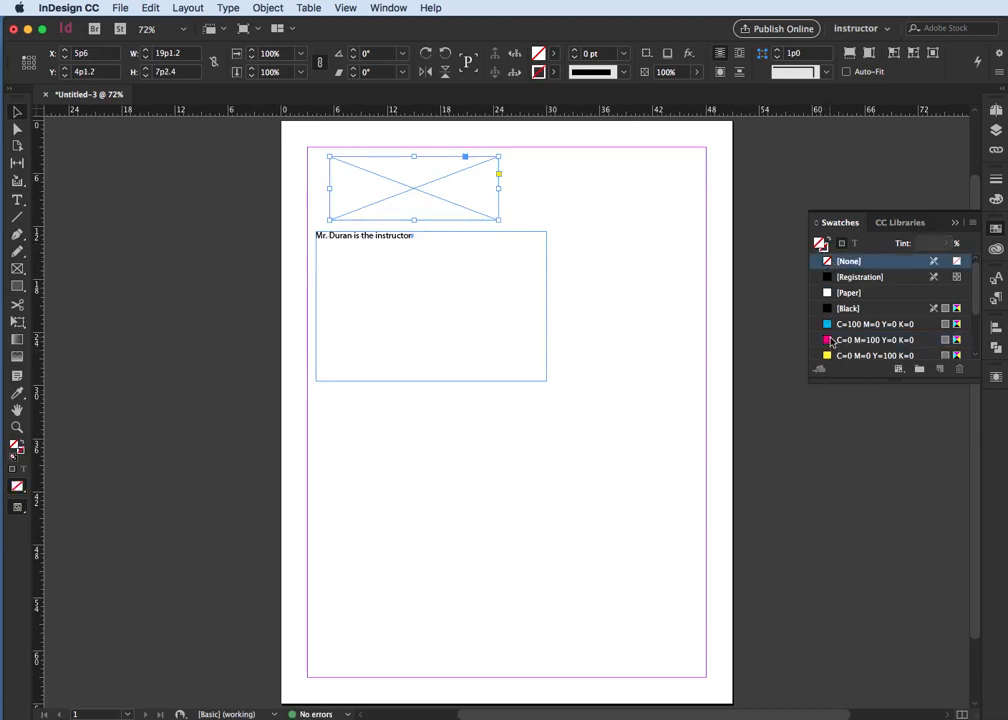
left_click(829, 340)
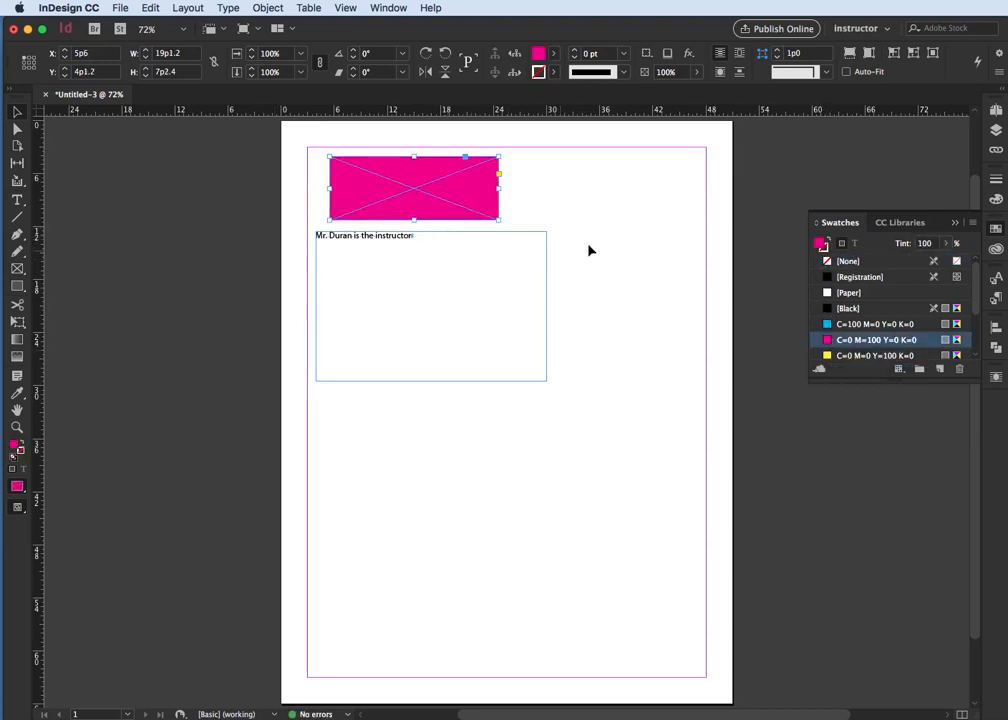
left_click(641, 293)
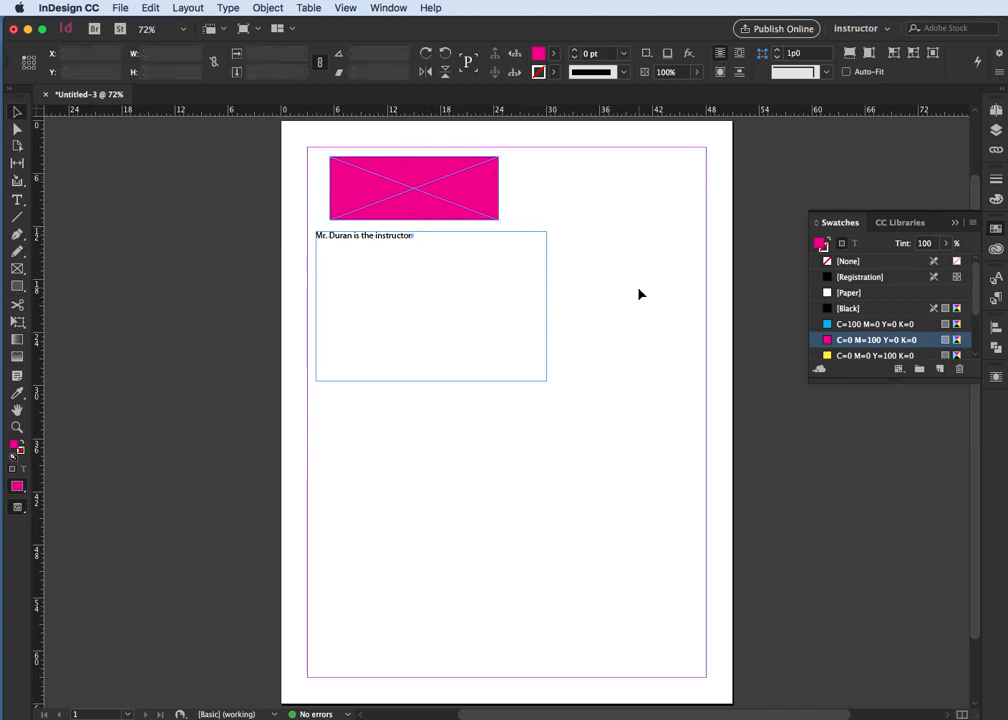
Step: Move the magenta frame to about X 3p6, Y 17p10 and the text frame below it to about X 6p1, Y 27p10
left_click(419, 288)
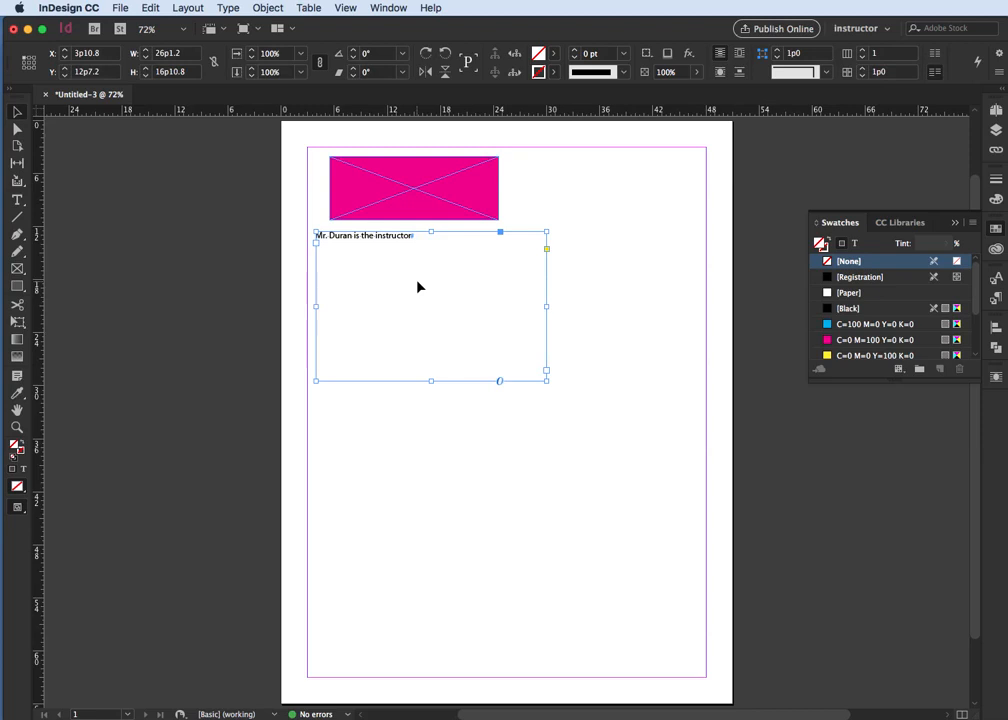
left_click_drag(373, 272, 499, 471)
left_click(426, 198)
left_click_drag(425, 197, 372, 313)
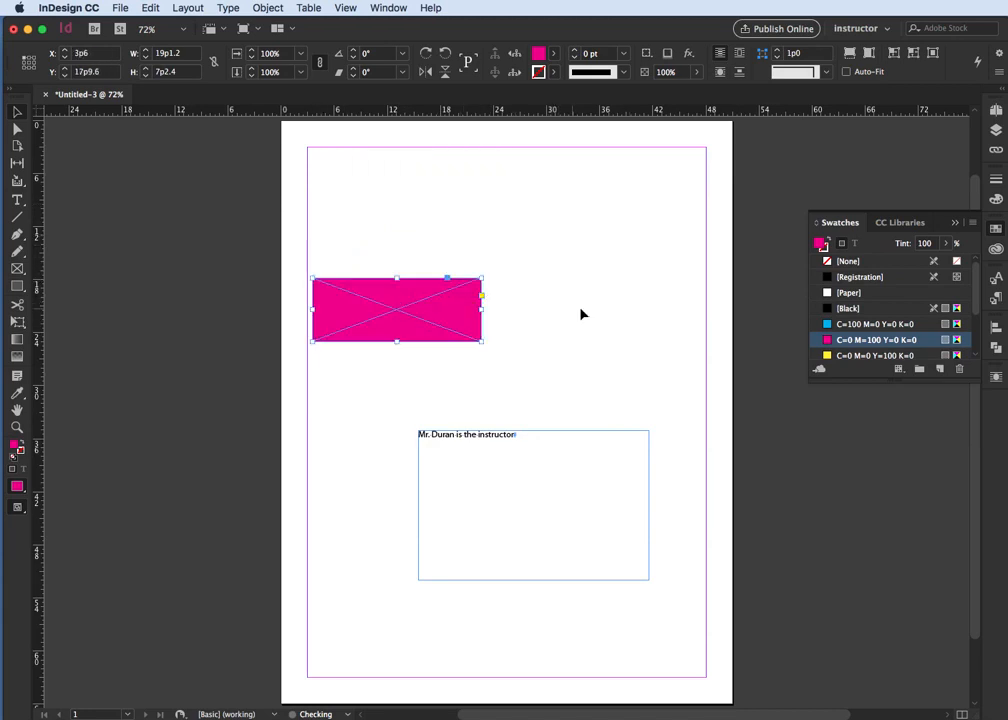
left_click(549, 490)
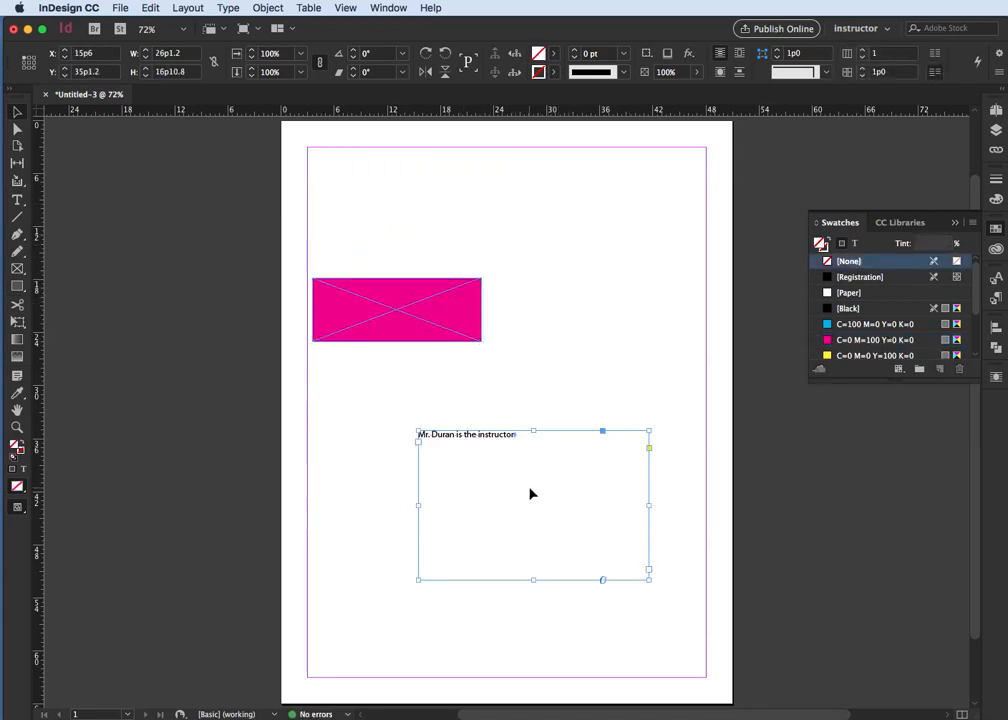
left_click_drag(509, 488, 458, 419)
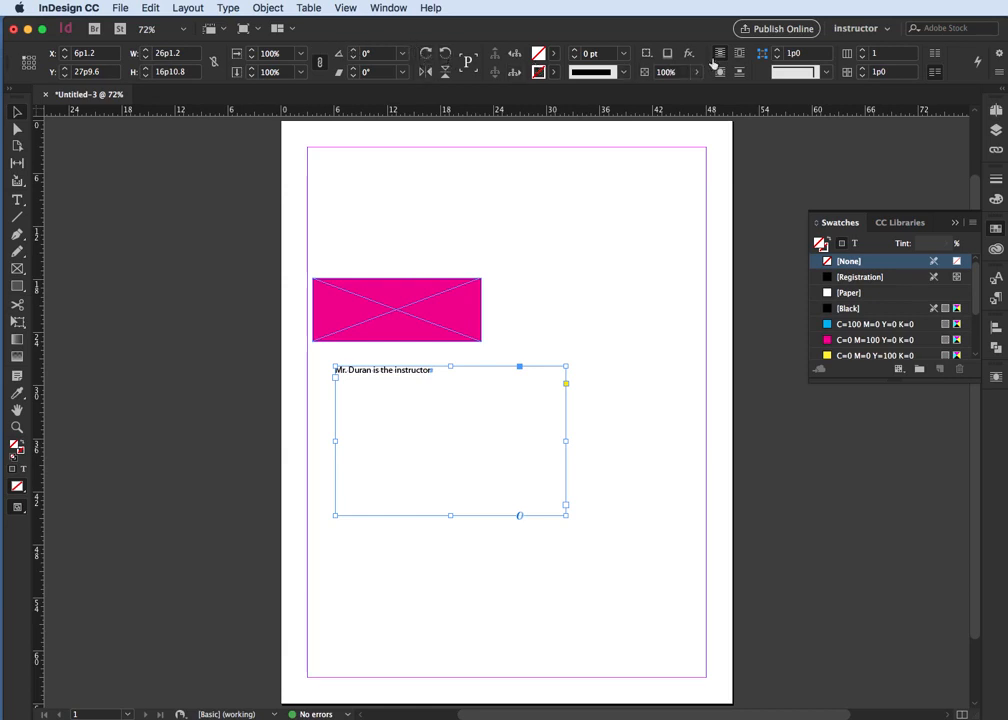
Step: Compare the options offered for the line of text, the magenta frame and the text frame, collapsing the Swatches panel along the way
double_click(394, 389)
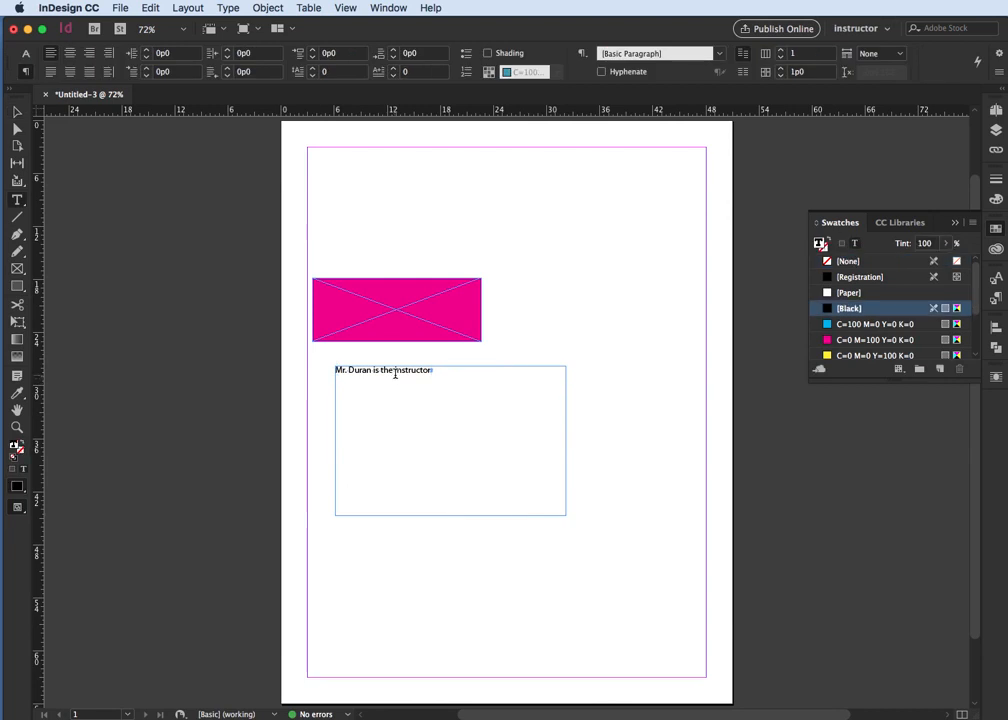
triple_click(395, 371)
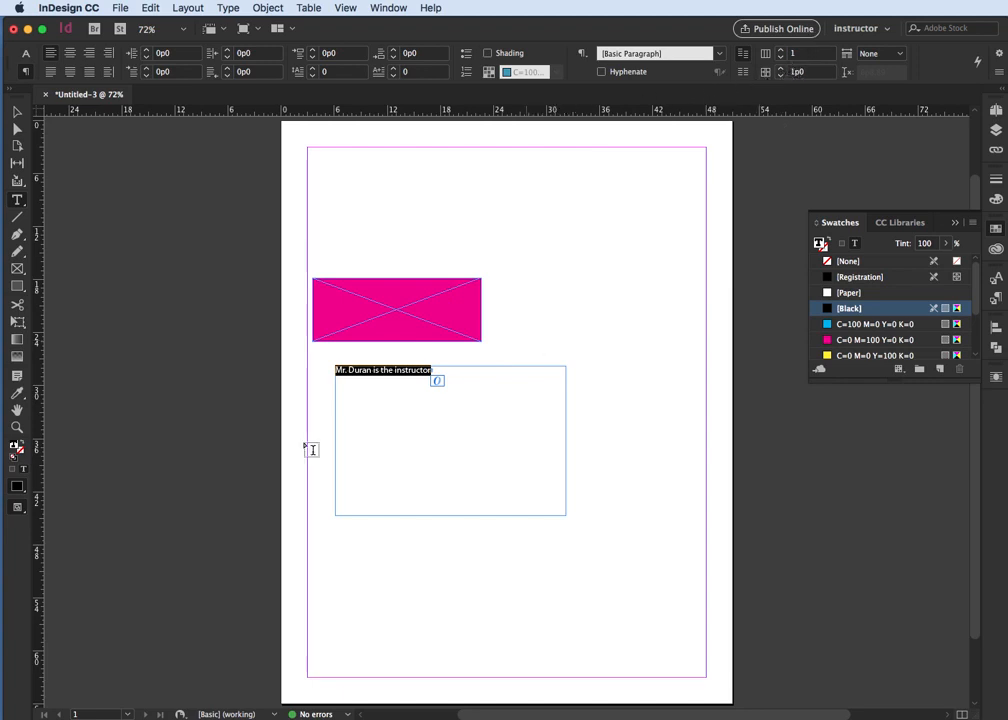
left_click(20, 114)
left_click(398, 295)
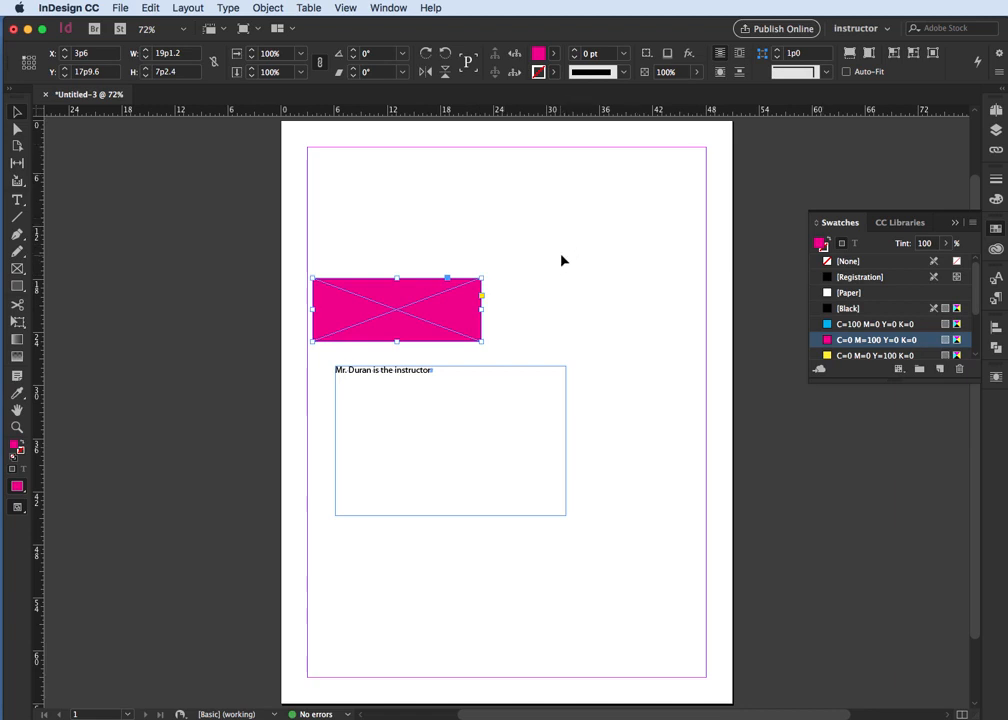
left_click(954, 223)
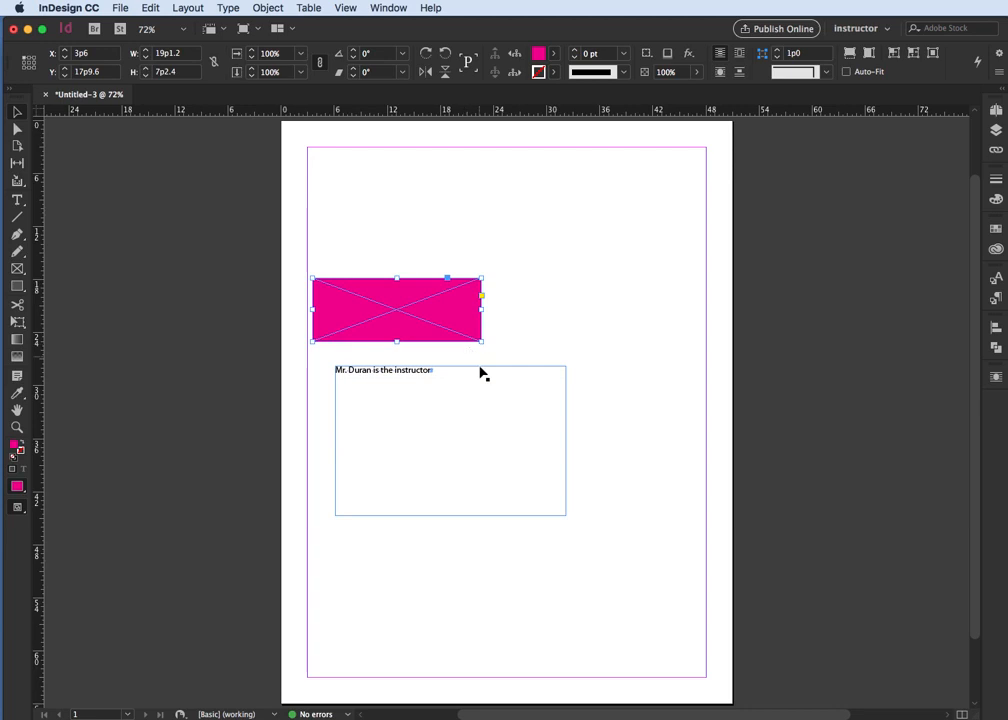
left_click(416, 400)
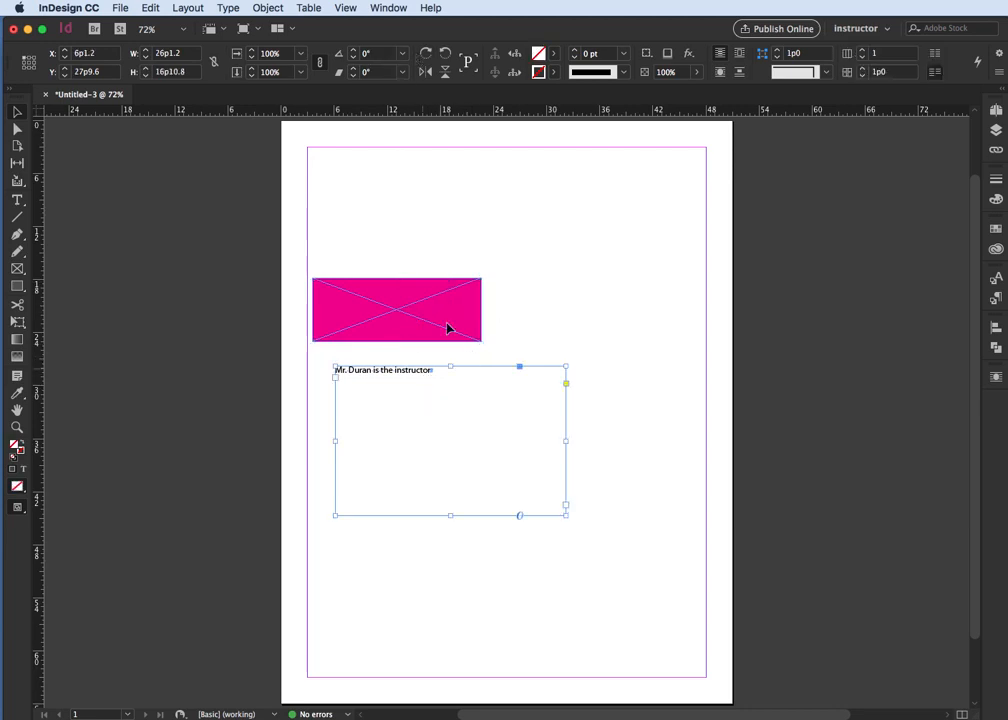
left_click(400, 291)
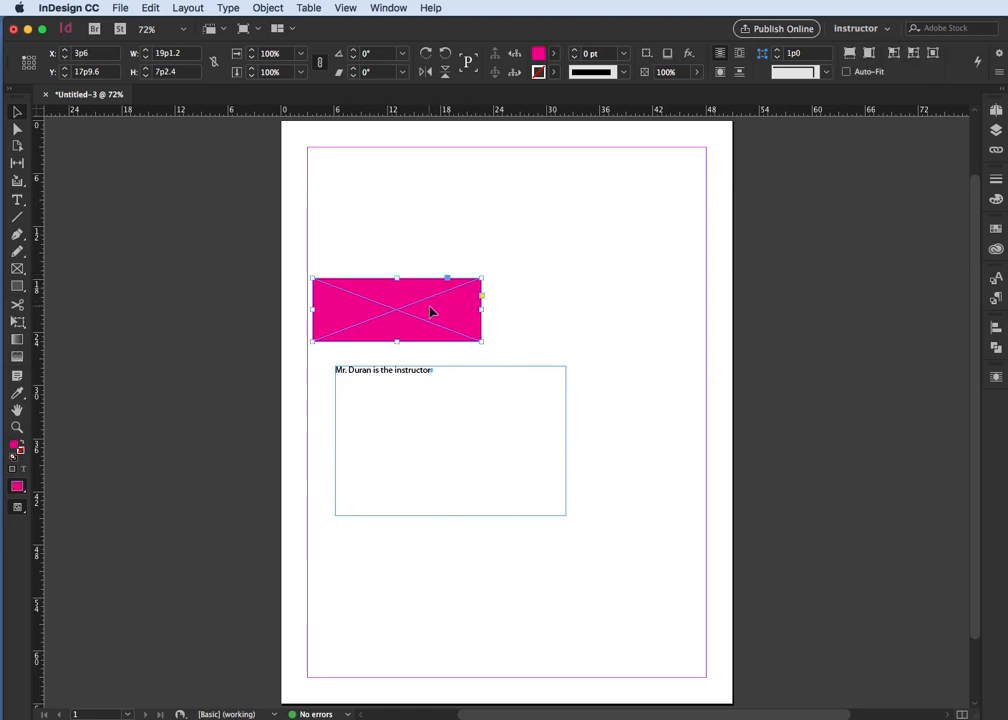
Step: Move the magenta frame up near the page's top margin, to about X 3p7, Y 3p7
right_click(430, 310)
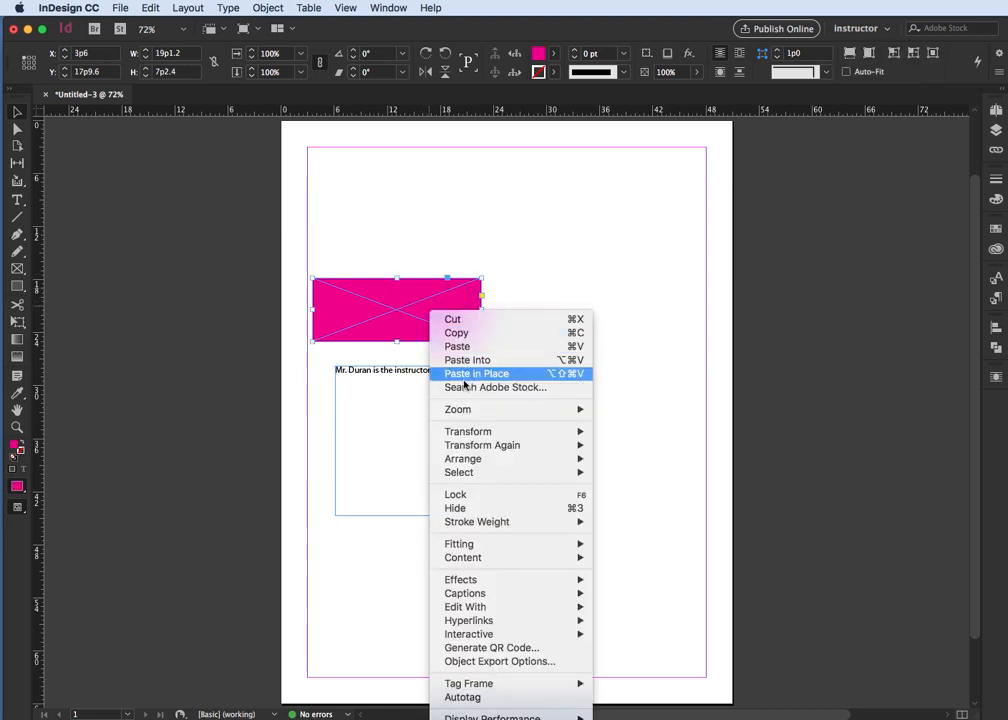
left_click(380, 299)
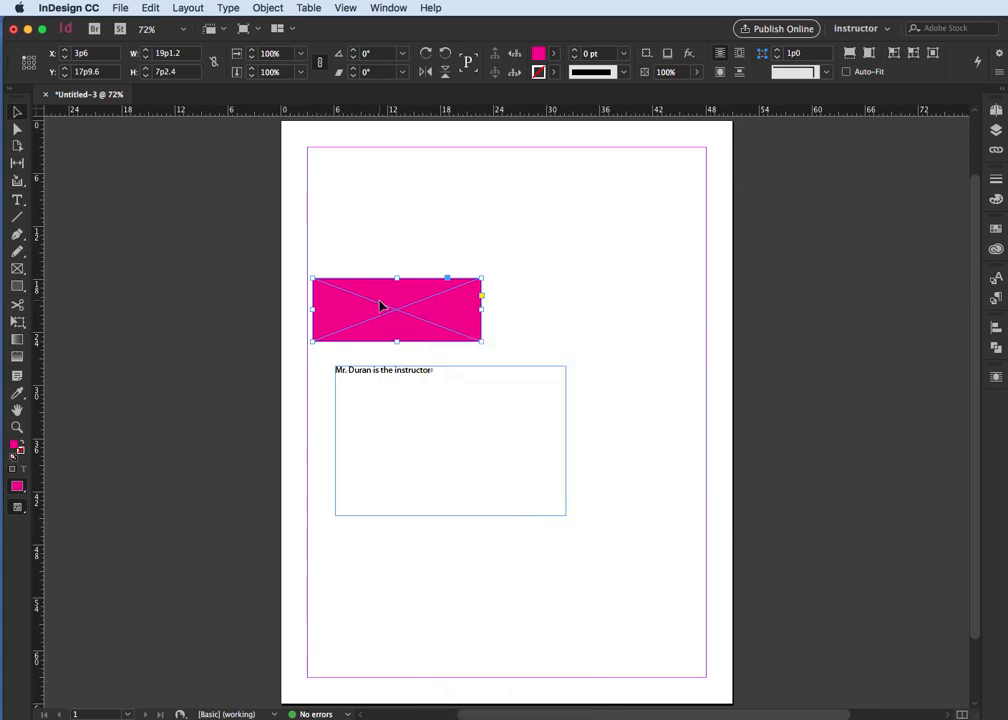
left_click_drag(382, 302, 382, 180)
Step: Examine the commands available for the magenta frame, including Arrange and Fitting, and select the text frame
right_click(382, 180)
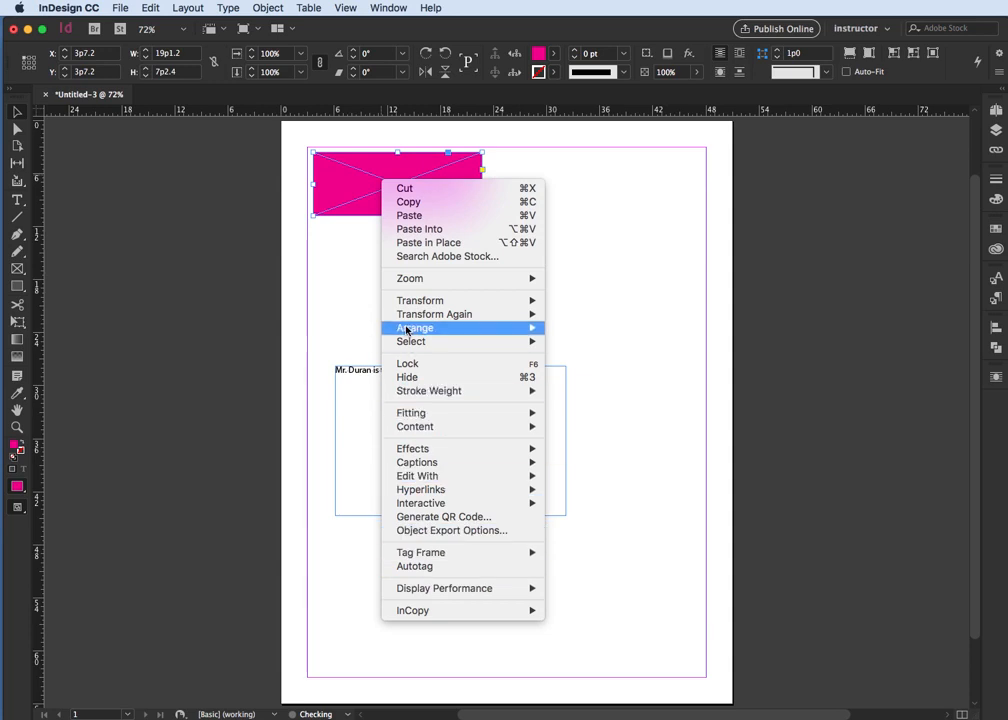
mouse_move(409, 306)
mouse_move(408, 330)
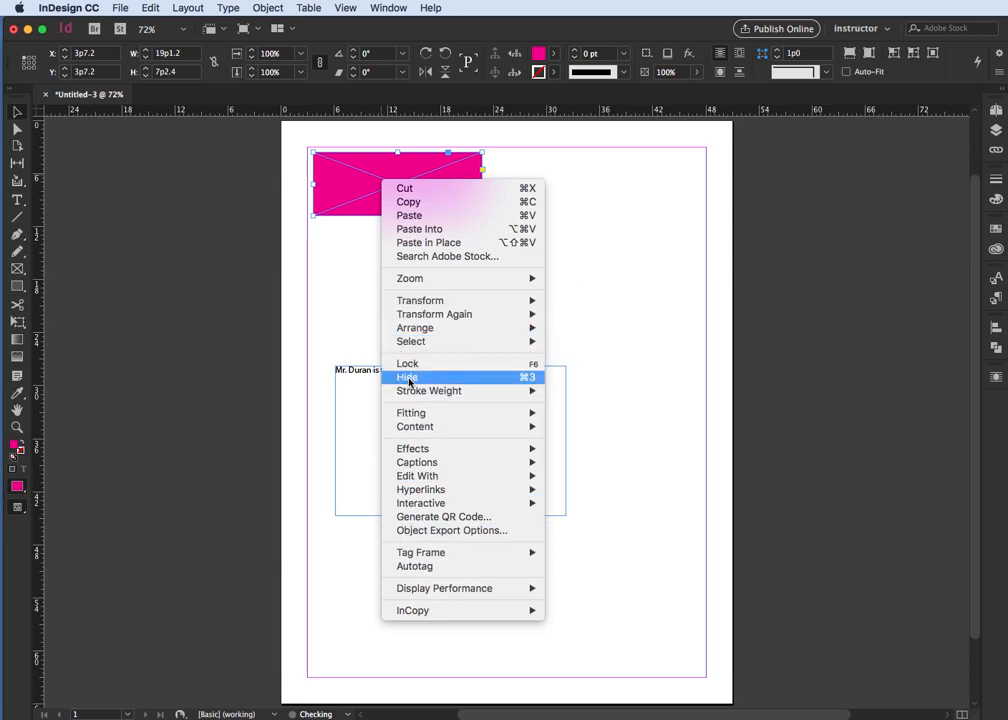
mouse_move(418, 414)
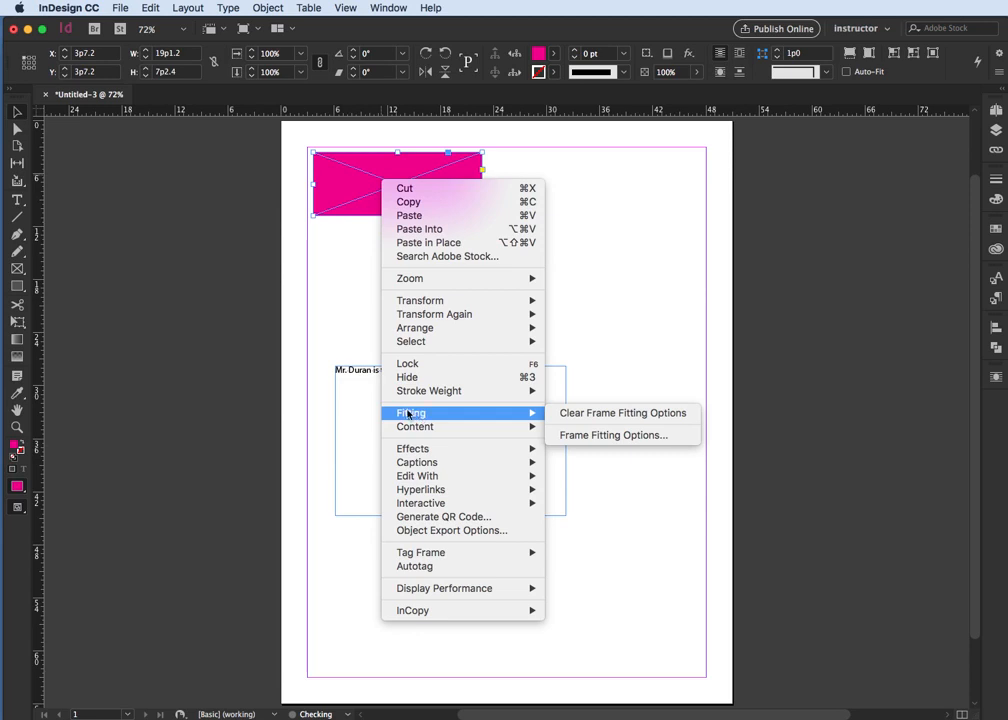
left_click(360, 430)
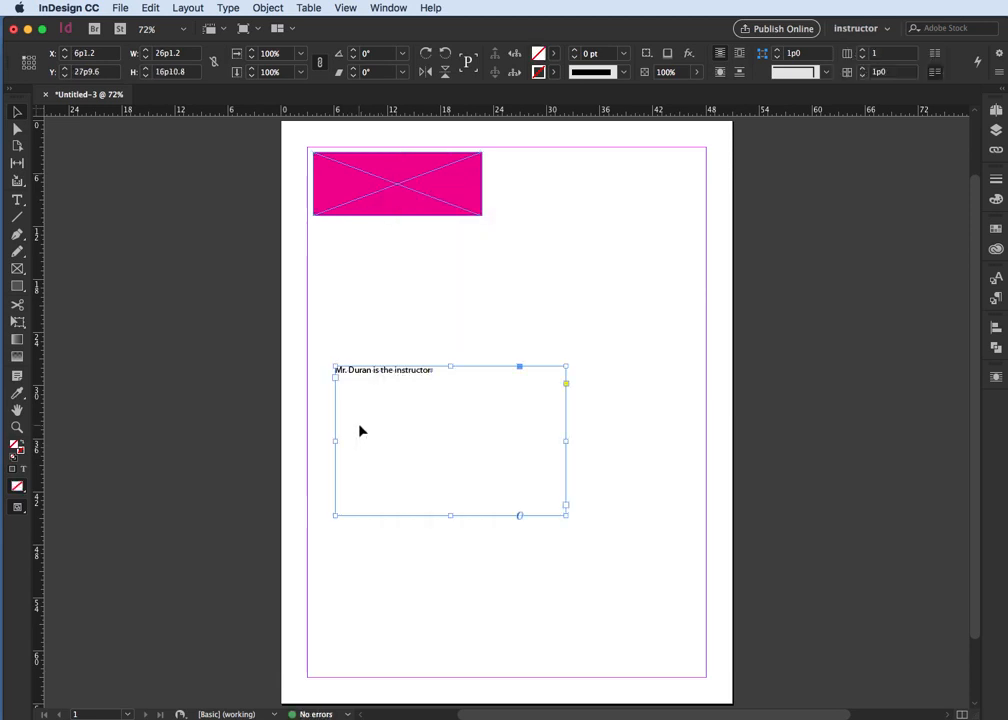
Step: Move the text frame up below the magenta frame, to about X 14p11, Y 13p6, and review its available commands
right_click(360, 430)
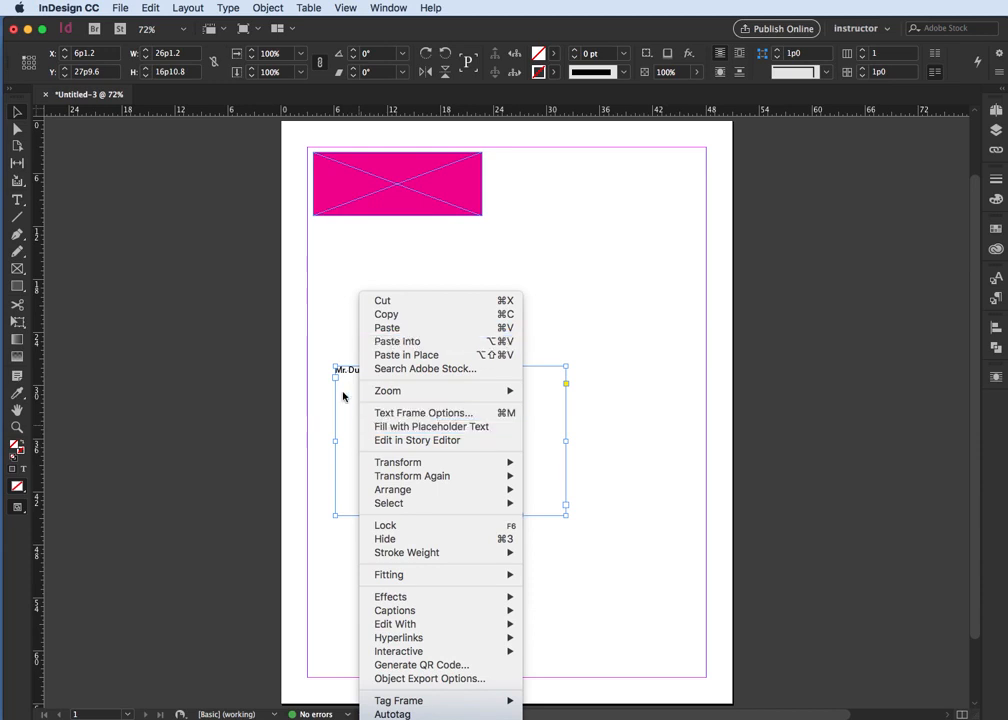
left_click(344, 397)
left_click_drag(344, 397, 455, 279)
right_click(455, 277)
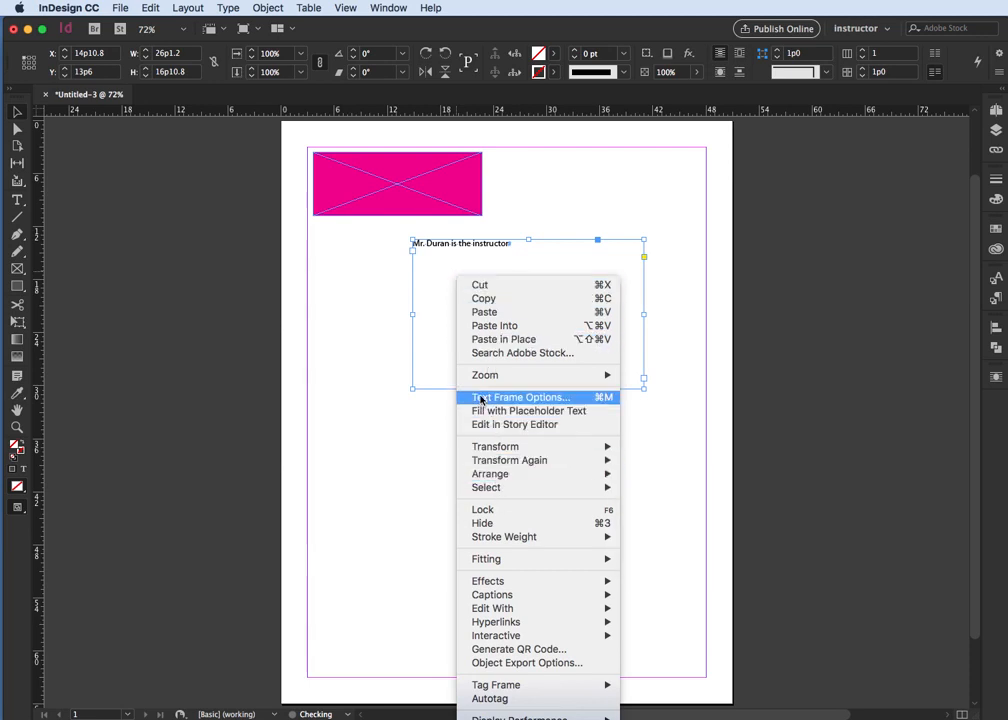
left_click(421, 304)
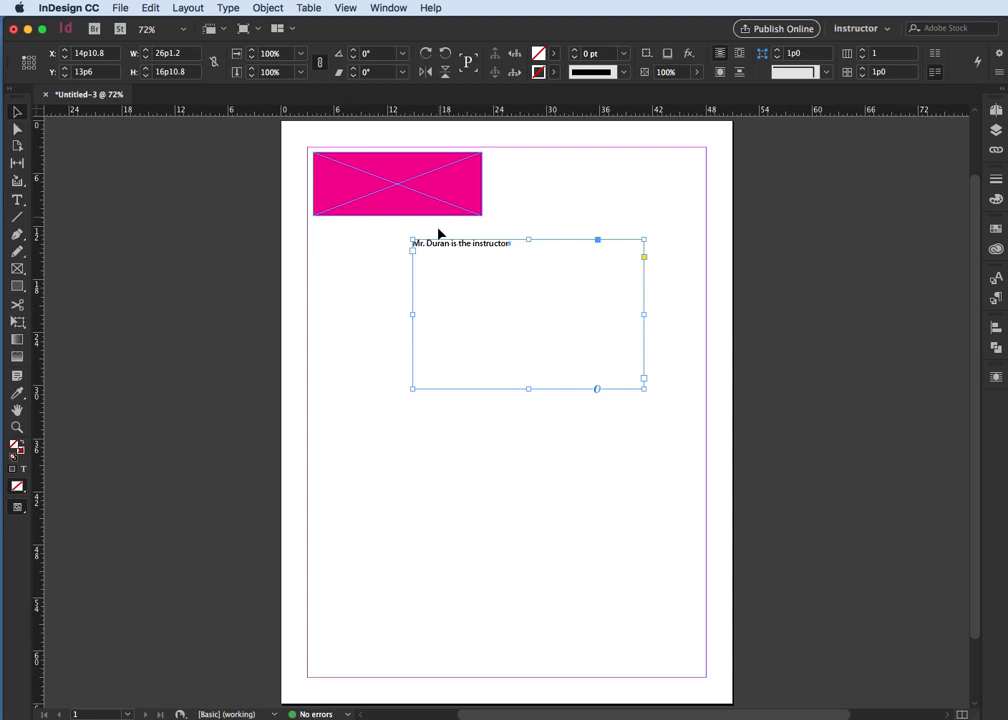
Step: Select the whole line of text in the text frame and change its font to Acens
double_click(438, 245)
triple_click(438, 245)
right_click(438, 247)
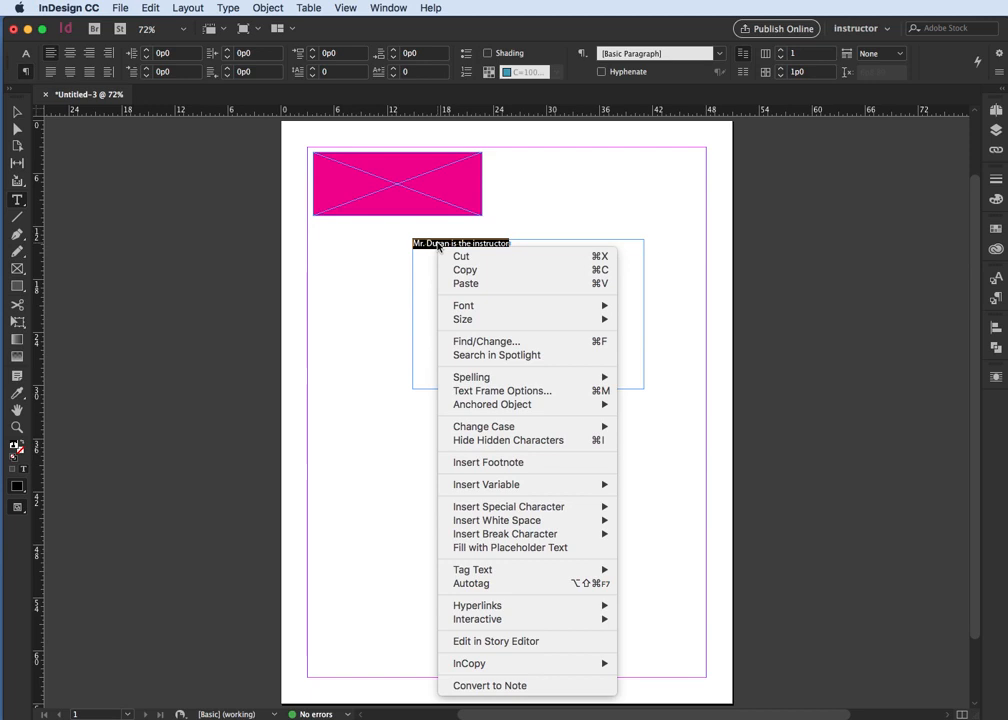
mouse_move(455, 308)
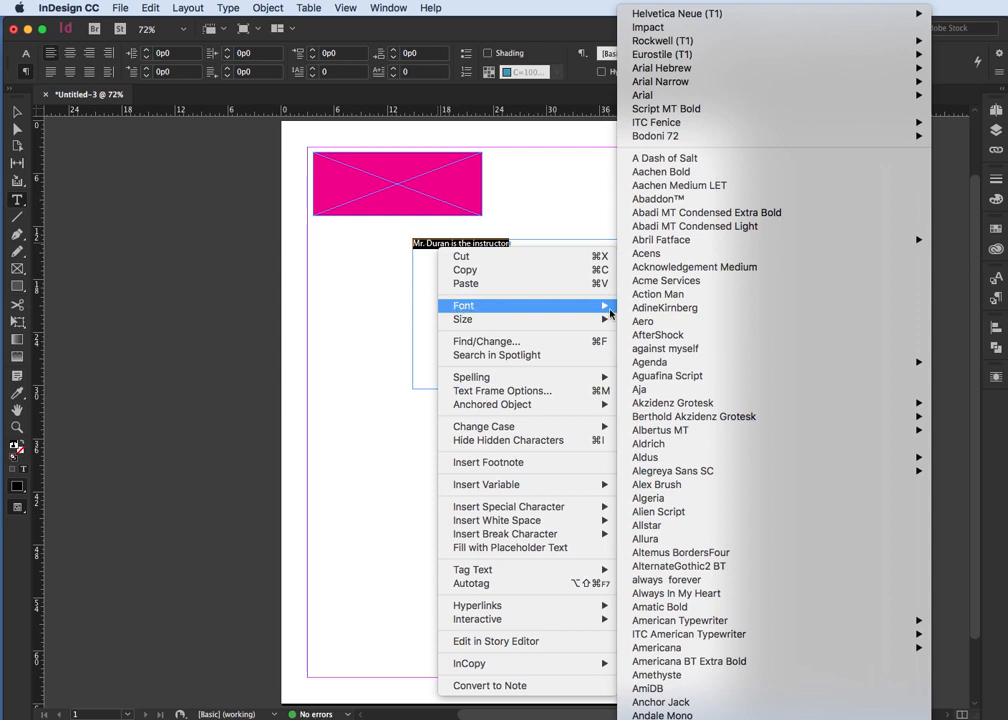
left_click(645, 256)
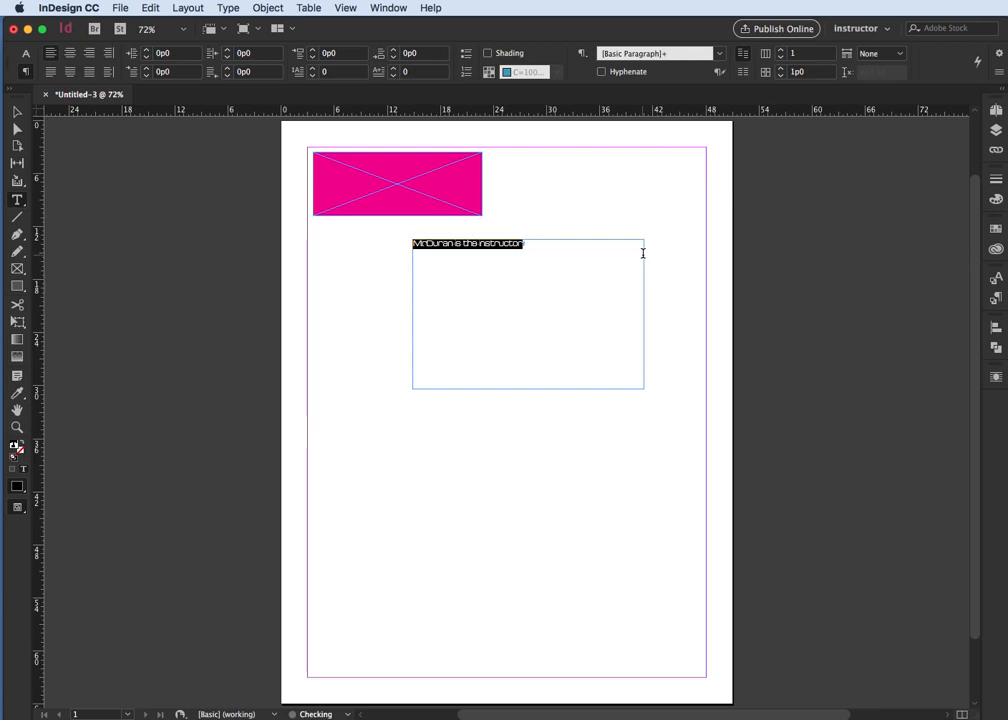
Step: Set the selected line of text to 30 pt and return to the Selection tool
right_click(462, 248)
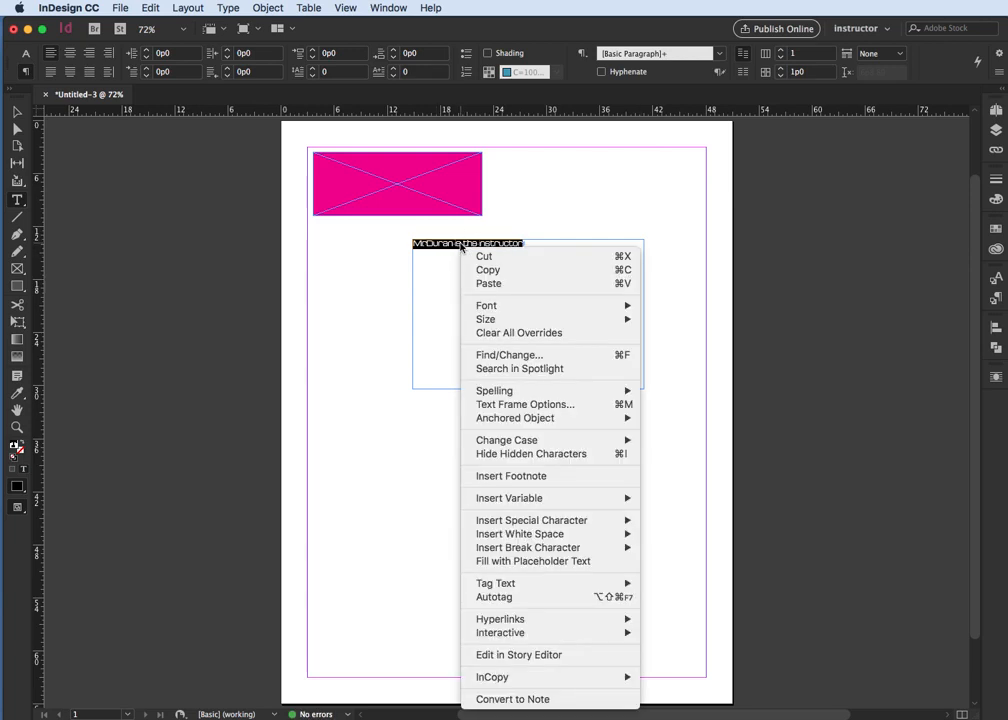
mouse_move(490, 321)
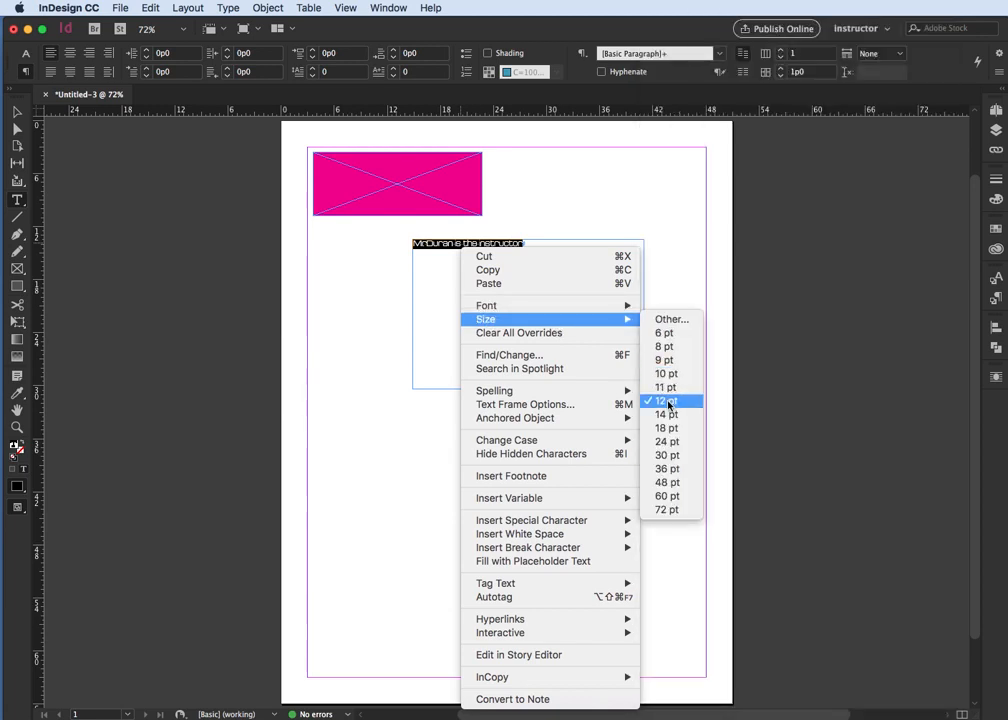
left_click(665, 455)
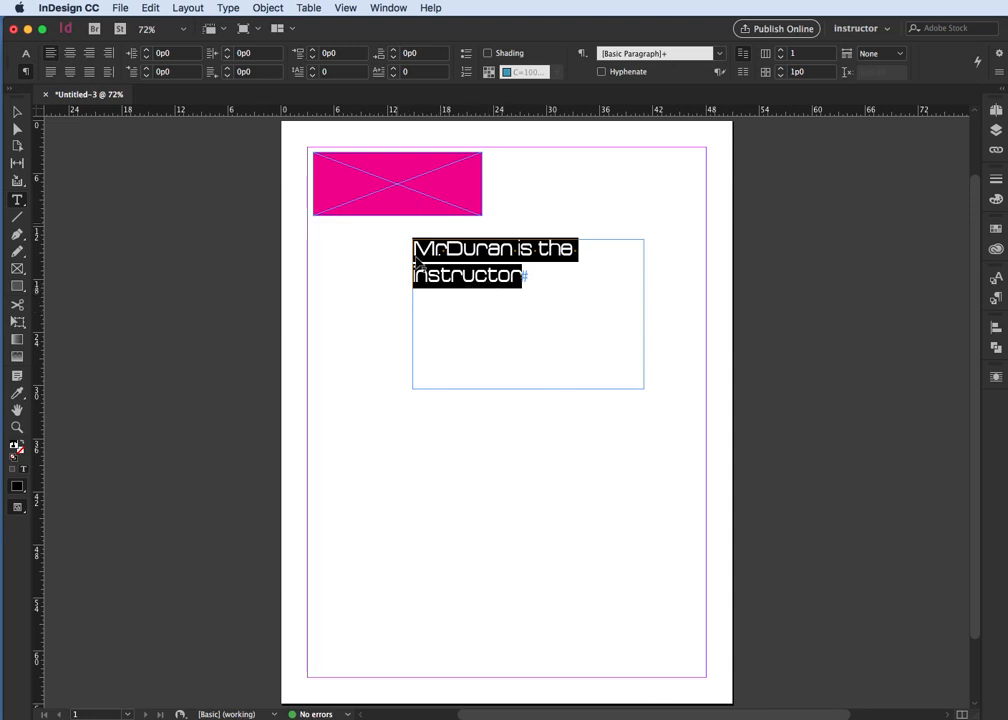
left_click(15, 112)
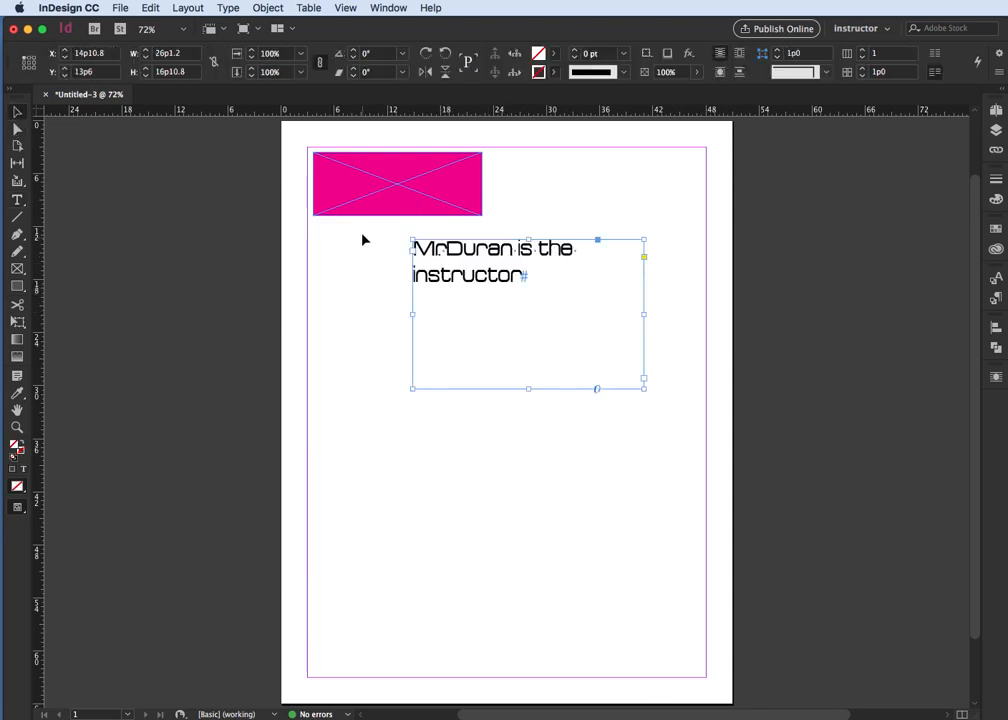
Step: Select the magenta frame and review the commands available for it
left_click(377, 189)
right_click(377, 189)
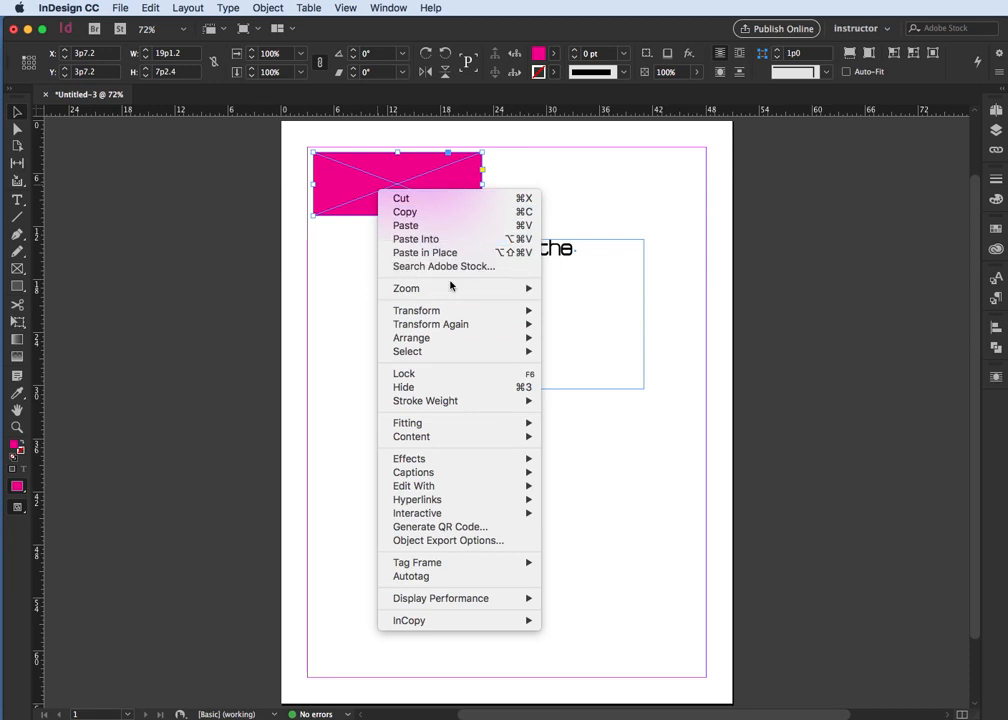
left_click(361, 275)
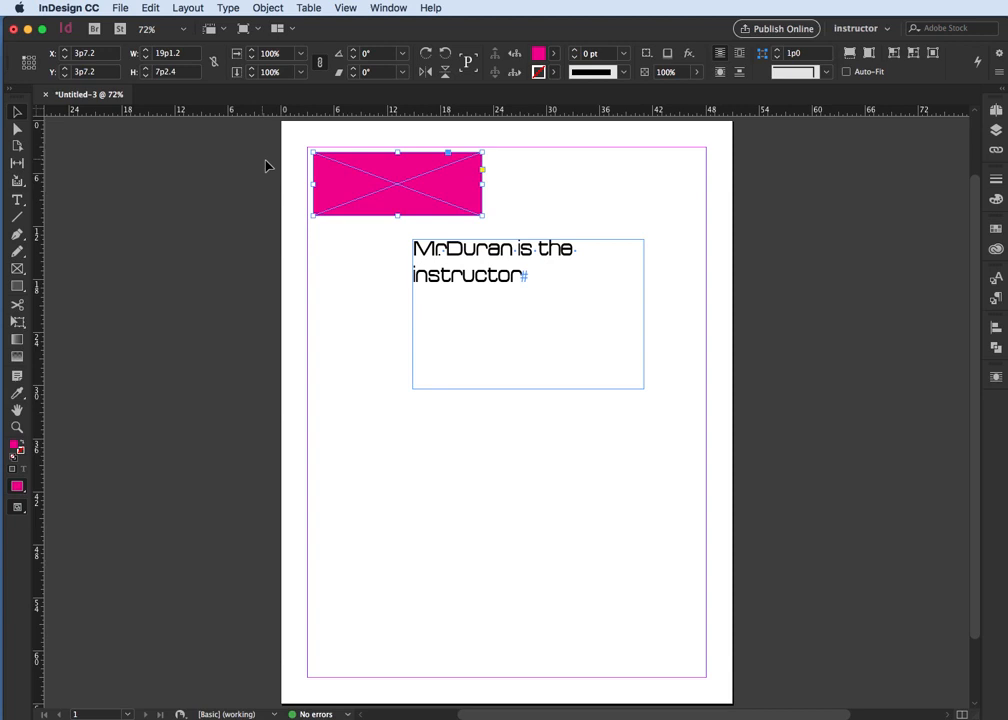